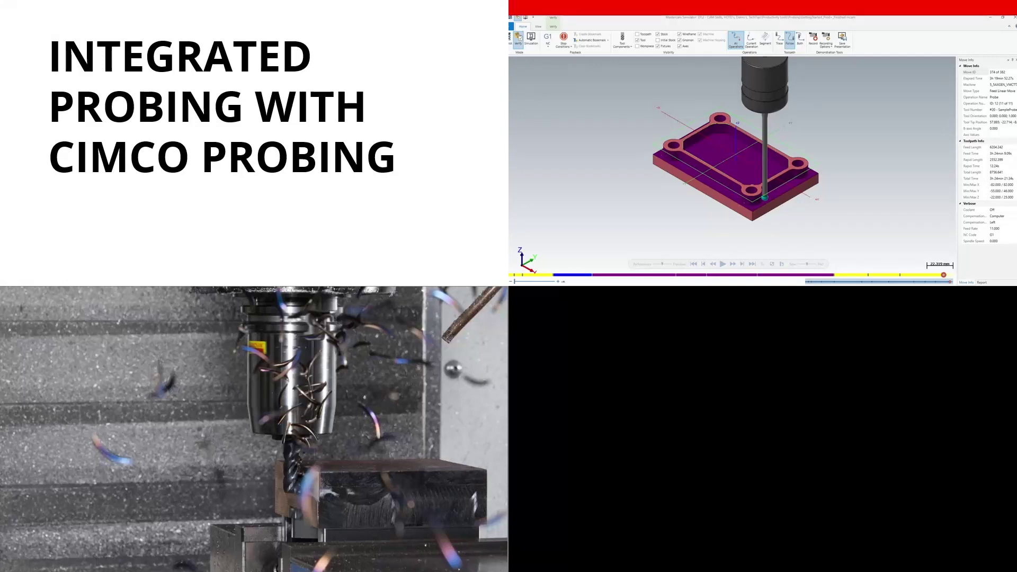
Switch from the title slide to Mastercam with 2-GettingStarted_Cimco.mcam loaded
key(alt+Tab)
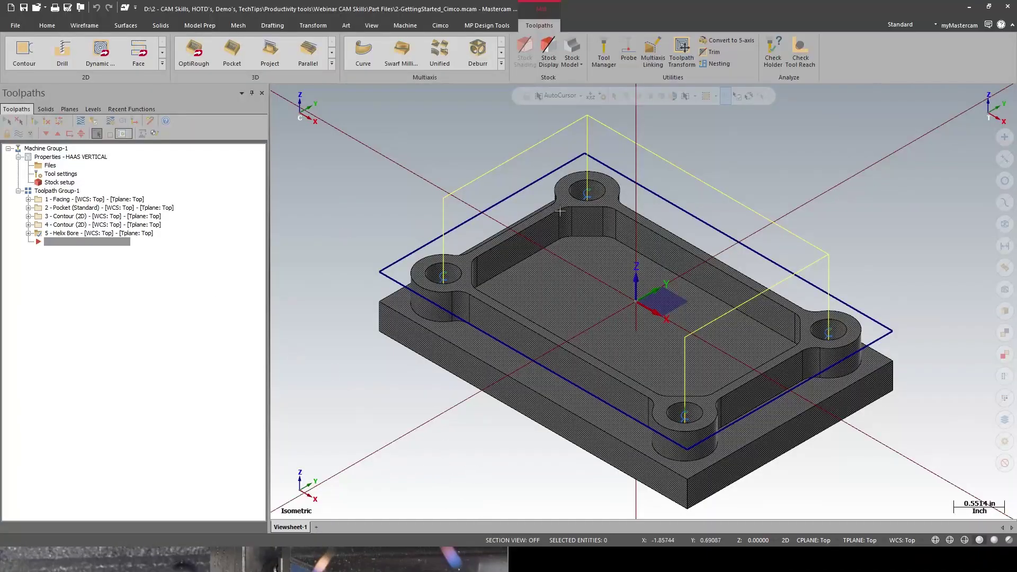
Preview the Facing, Pocket, two Contour and Helix Bore toolpaths on the part
click(84, 199)
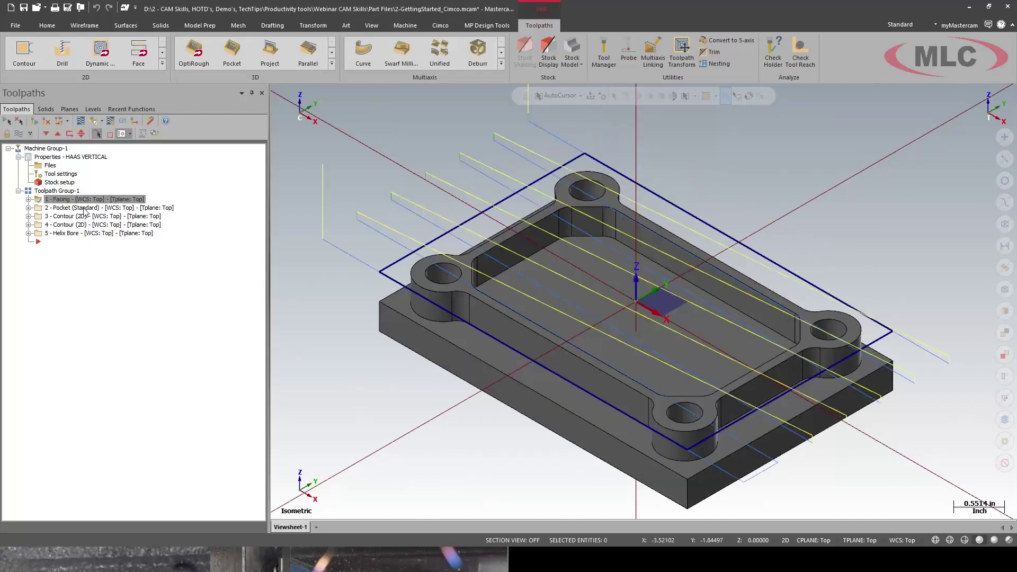
click(84, 210)
click(84, 217)
click(84, 226)
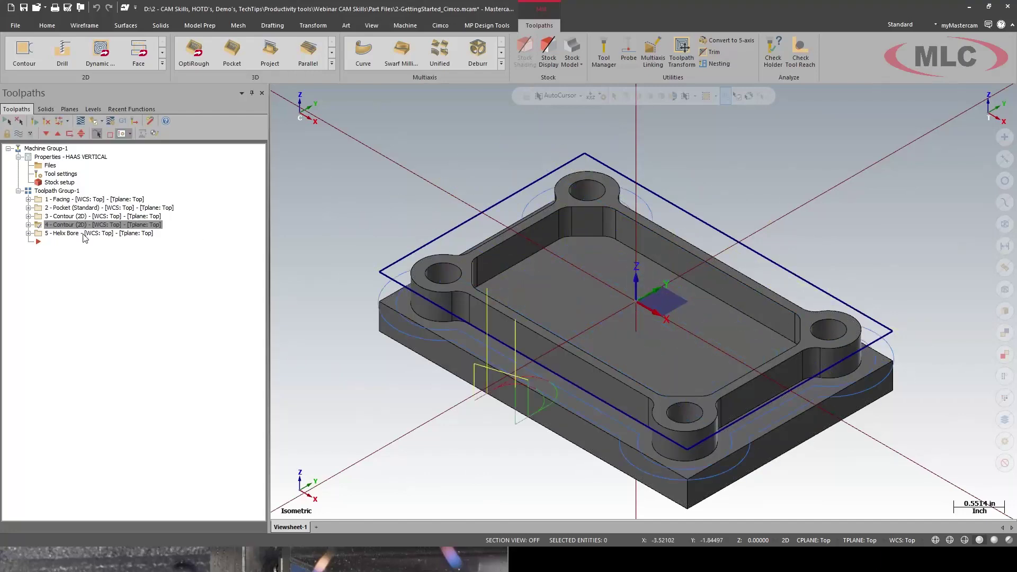
click(83, 235)
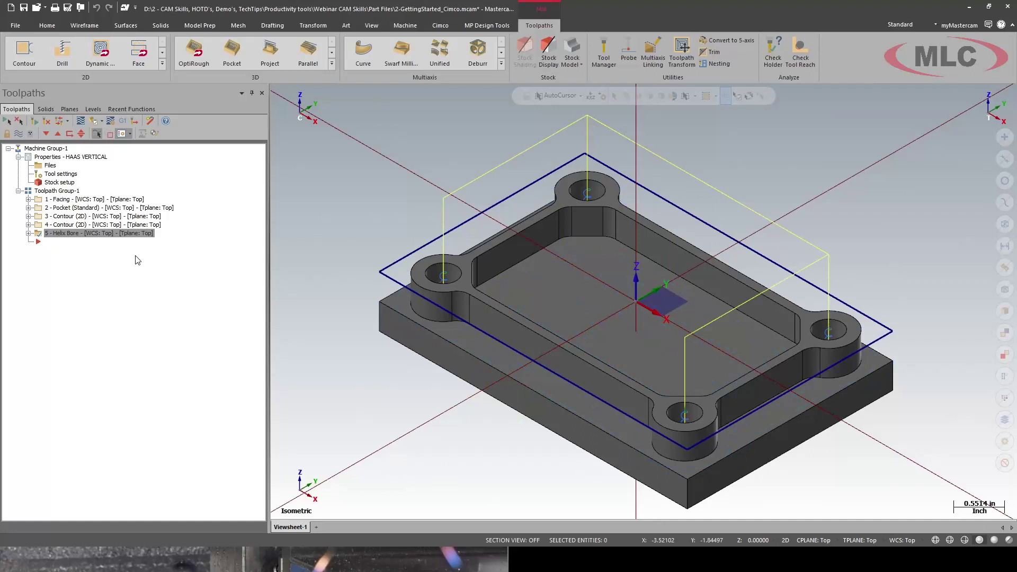
Move the toolpath insertion point above 1 - Facing
click(58, 135)
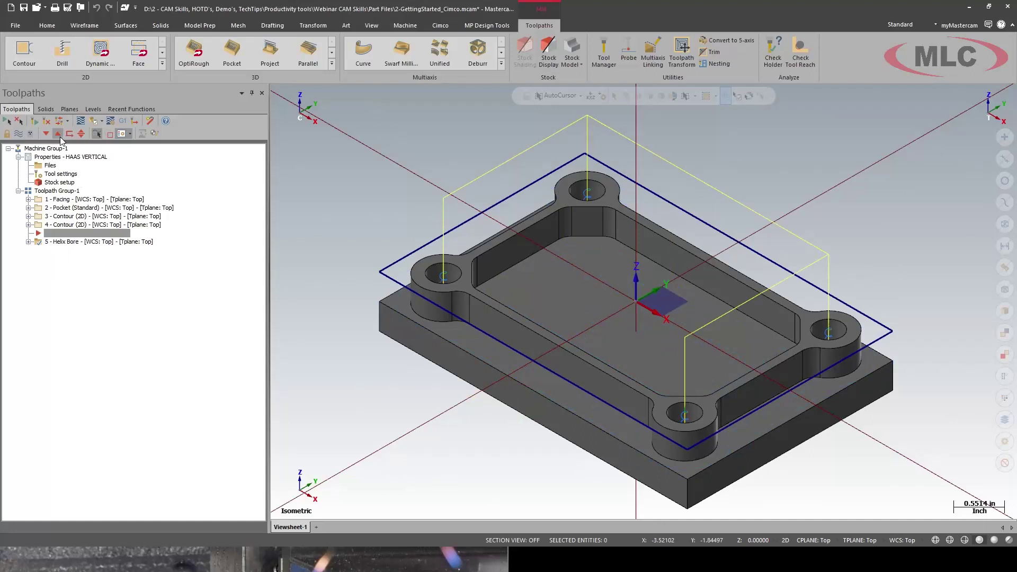
click(59, 136)
click(59, 136)
click(60, 136)
click(59, 136)
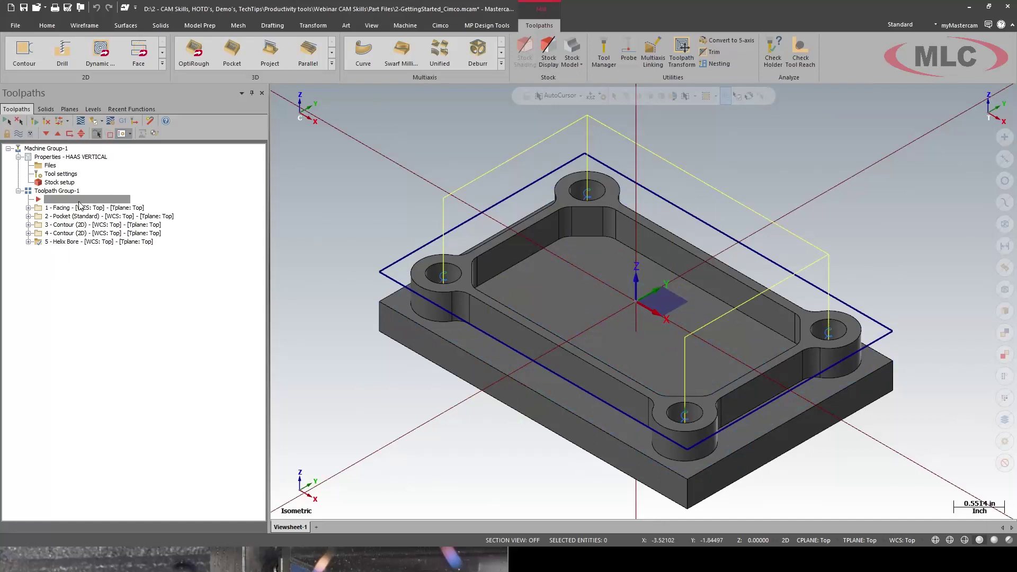
Start a CIMCO Workpiece Alignment cycle: Angle measurement in the X/Y plane A-D (O9843)
click(442, 27)
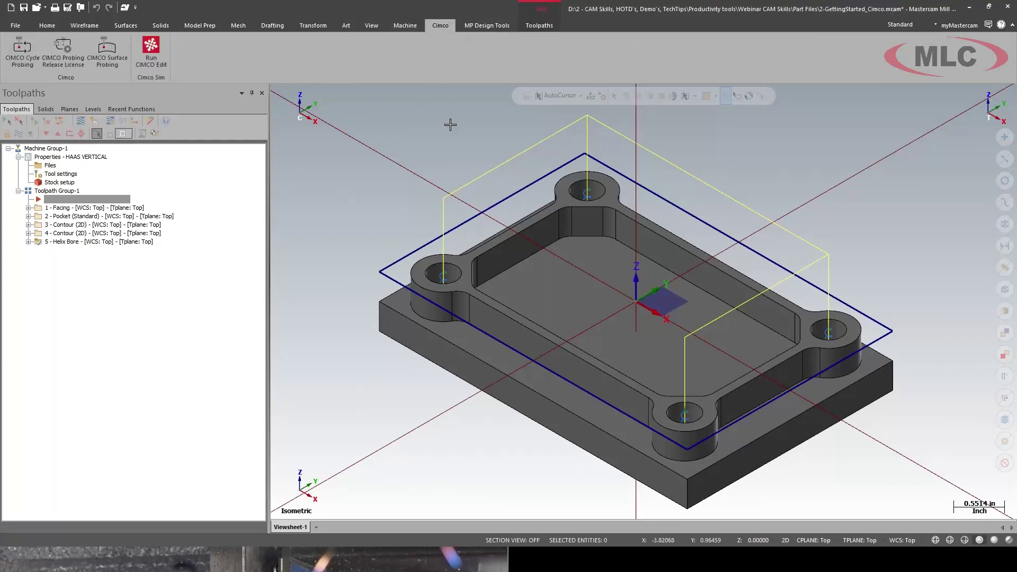
click(24, 55)
mouse_move(79, 59)
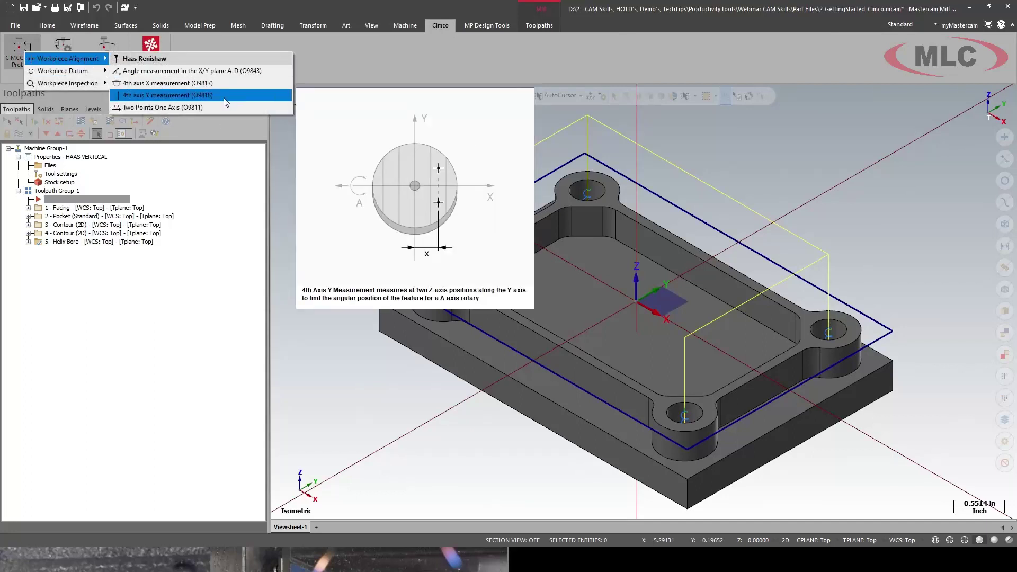
click(235, 71)
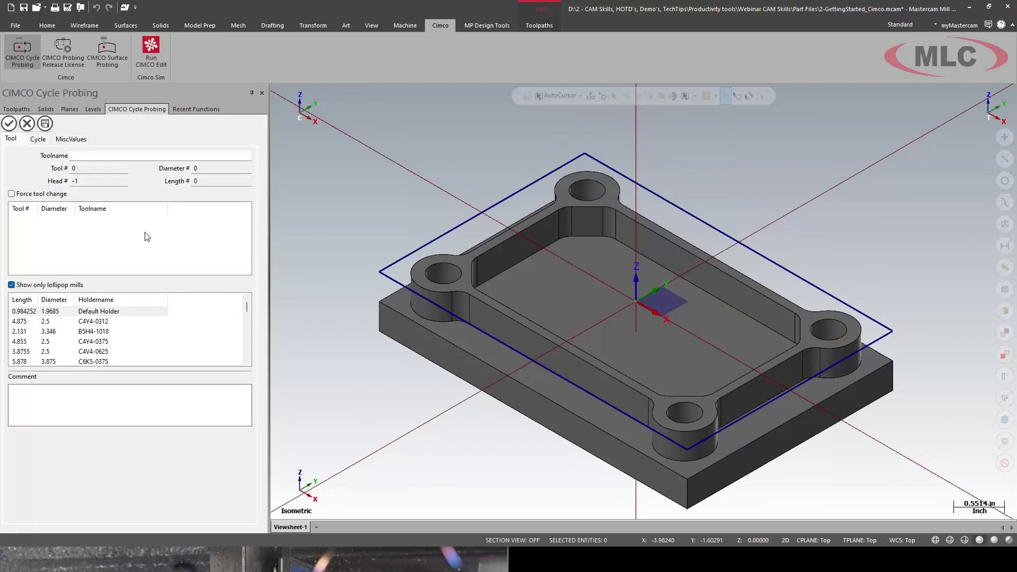
Open the Tool Manager from the cycle's tool list and browse for a different tool library
right_click(94, 245)
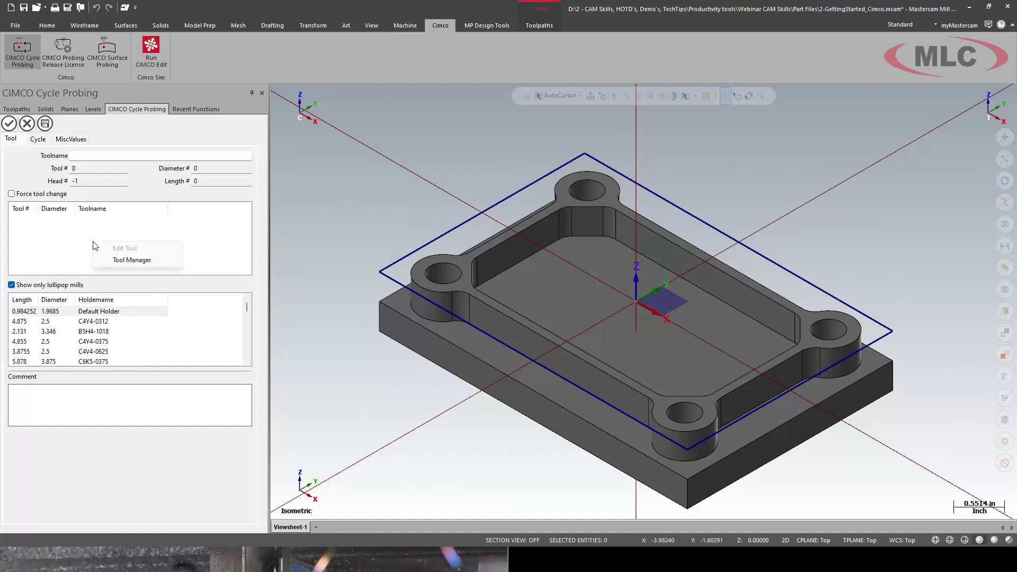
click(126, 260)
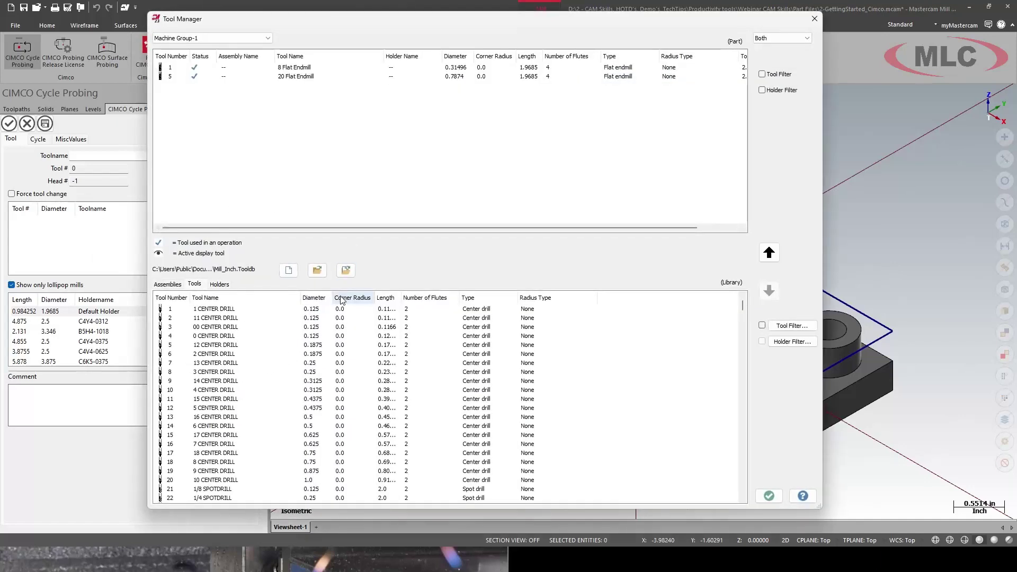
click(322, 277)
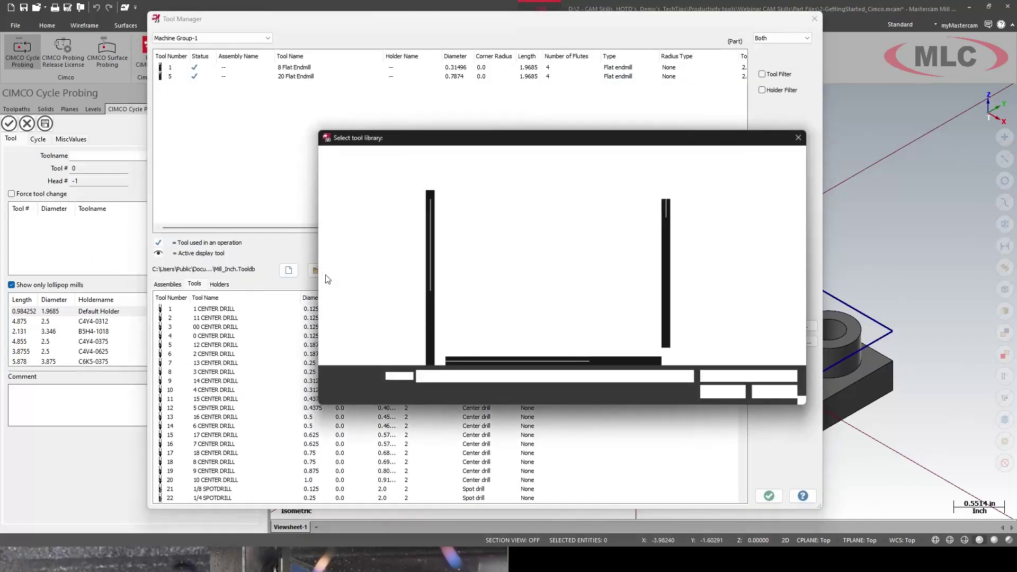
Load the CIMCO Probing_Renishaw OMP40.tooldb library into the Tool Manager
scroll(548, 307, down, 5)
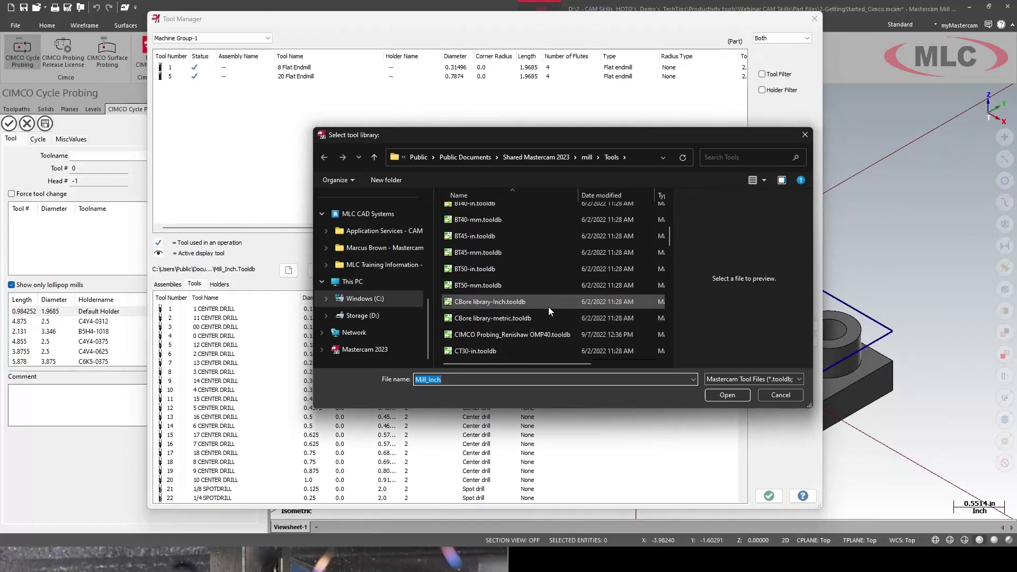
scroll(521, 301, down, 1)
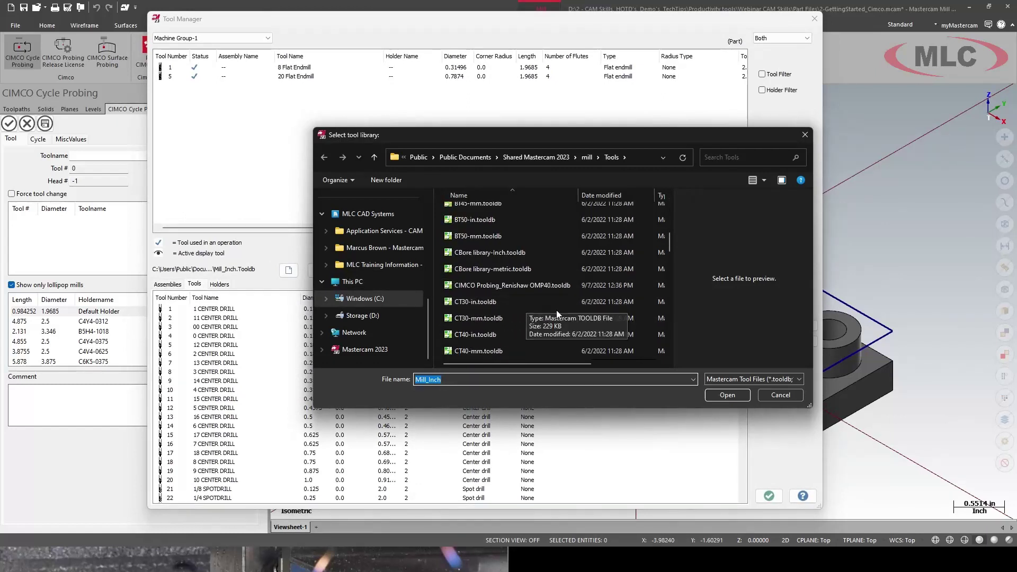
double_click(539, 288)
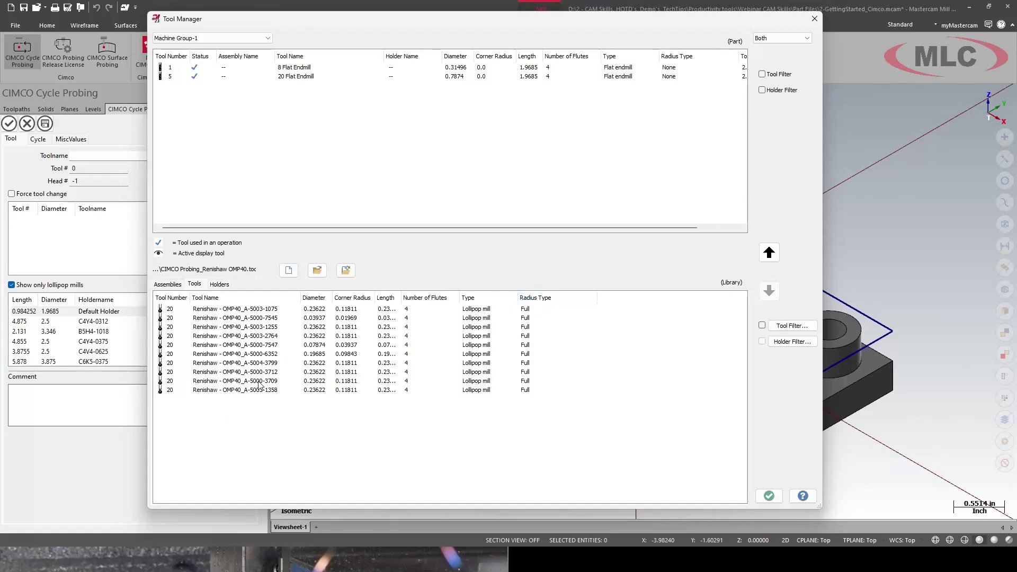
Add the Renishaw - OMP40_A-5000-3709 probe as tool 20, review its lengths, and finish it
double_click(259, 381)
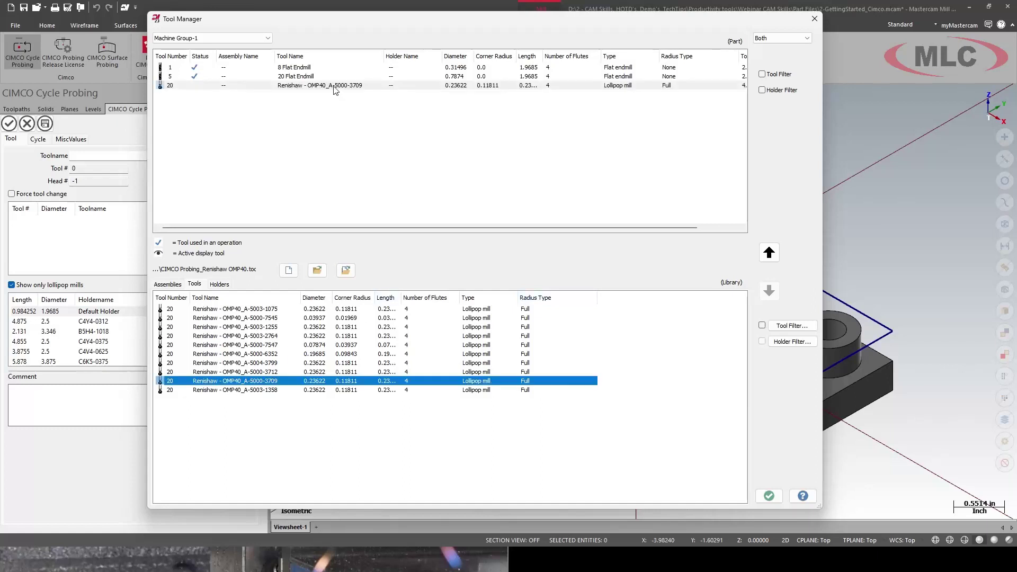
click(336, 86)
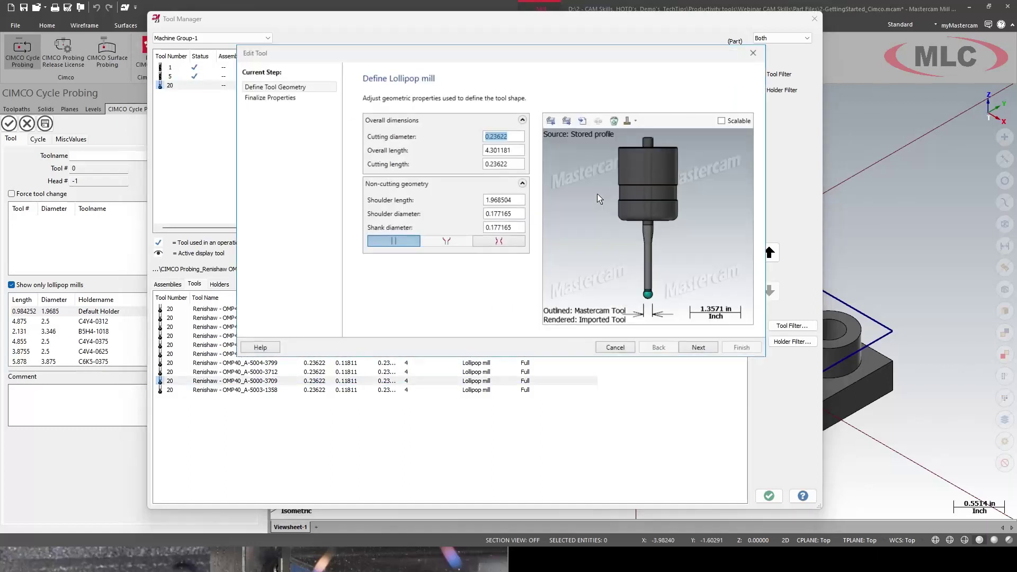
click(515, 150)
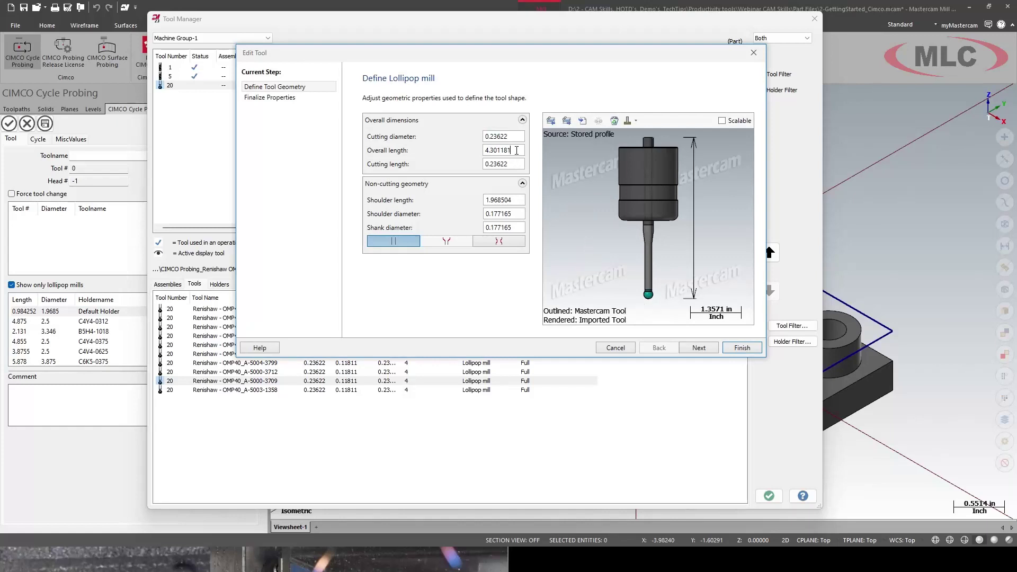
click(515, 167)
click(737, 349)
Confirm the probe and pick the front edge line as measurement points on the Top plane
click(769, 496)
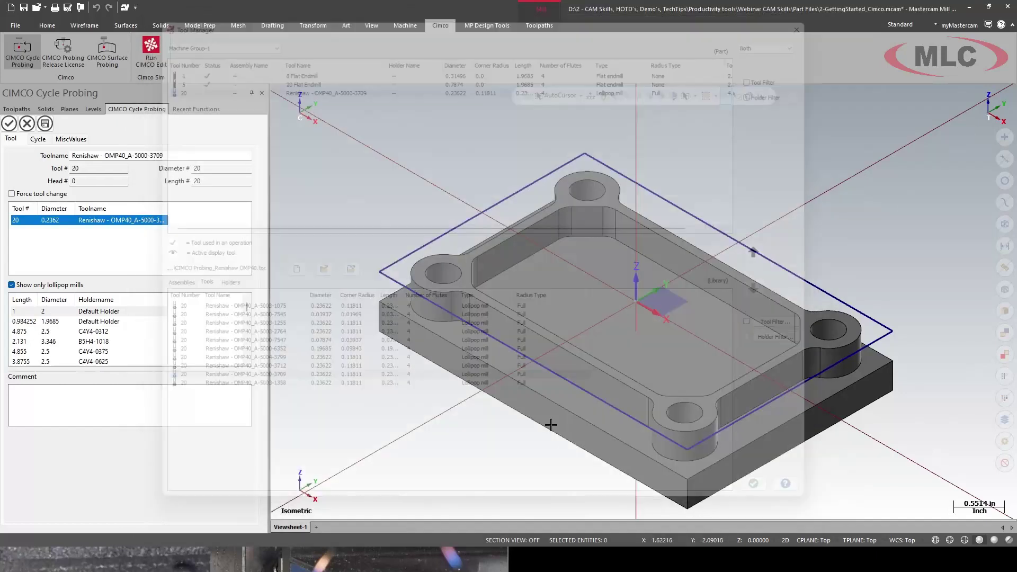
click(37, 141)
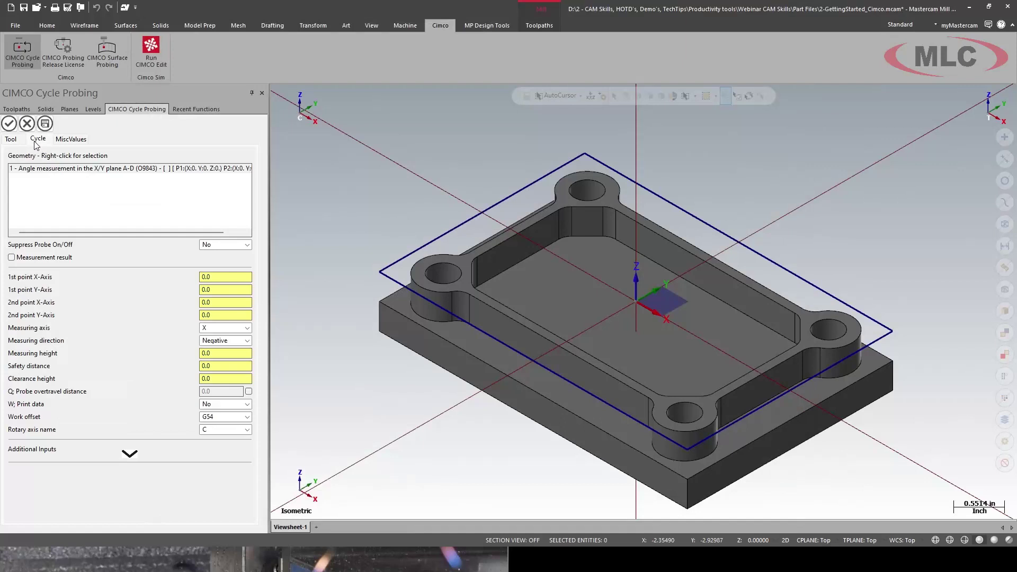
right_click(132, 173)
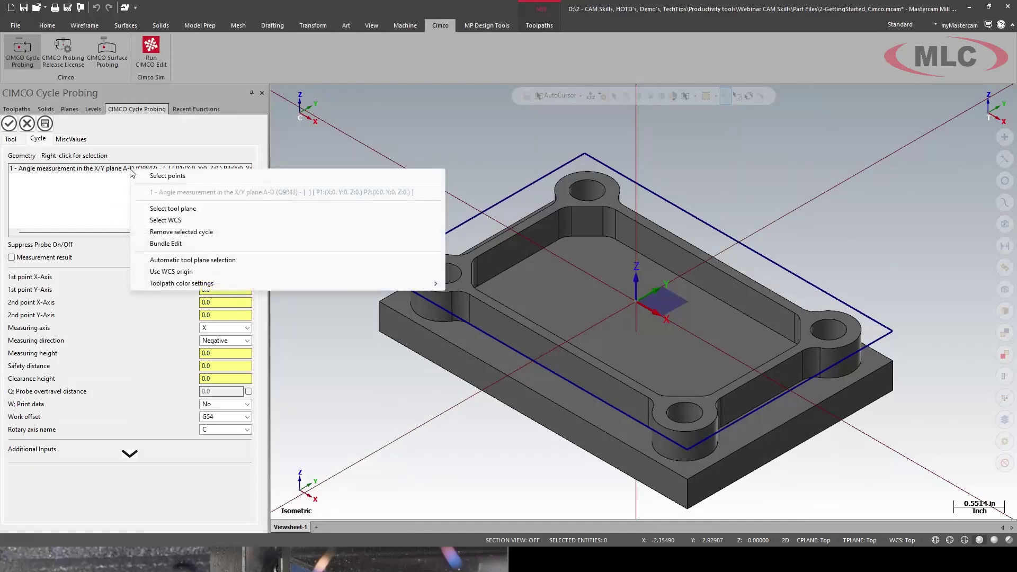
click(169, 176)
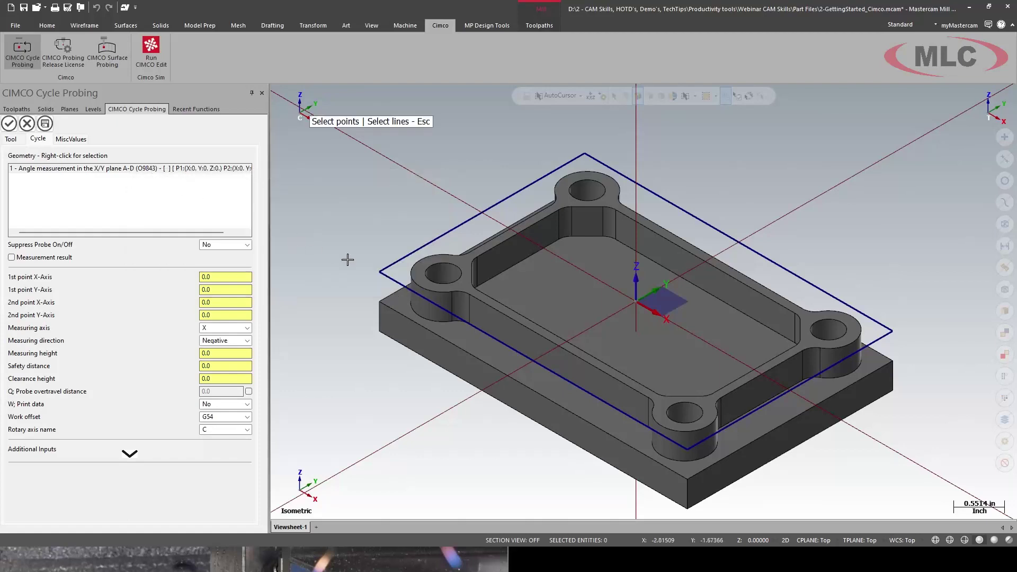
click(391, 278)
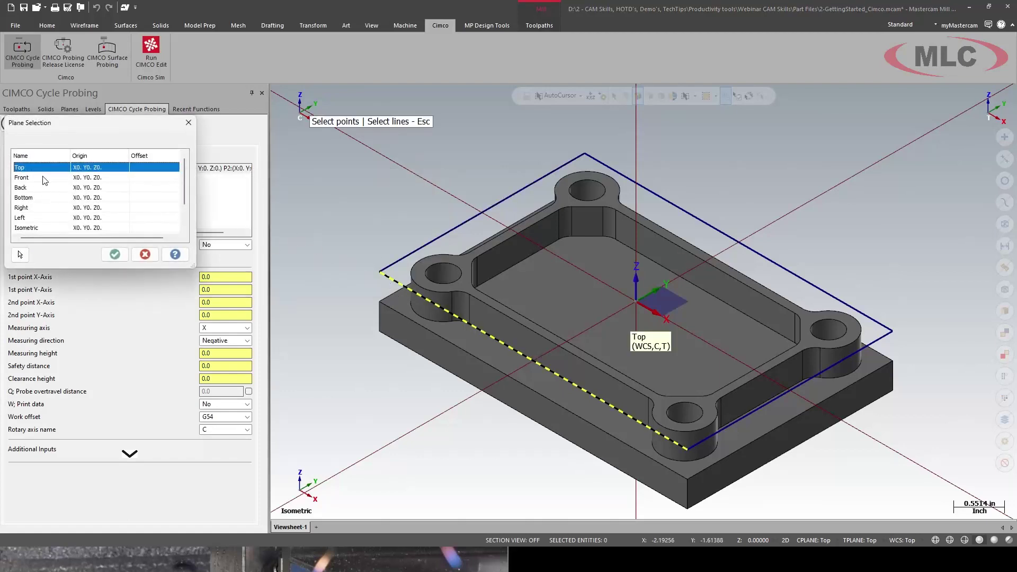
click(114, 254)
mouse_move(237, 355)
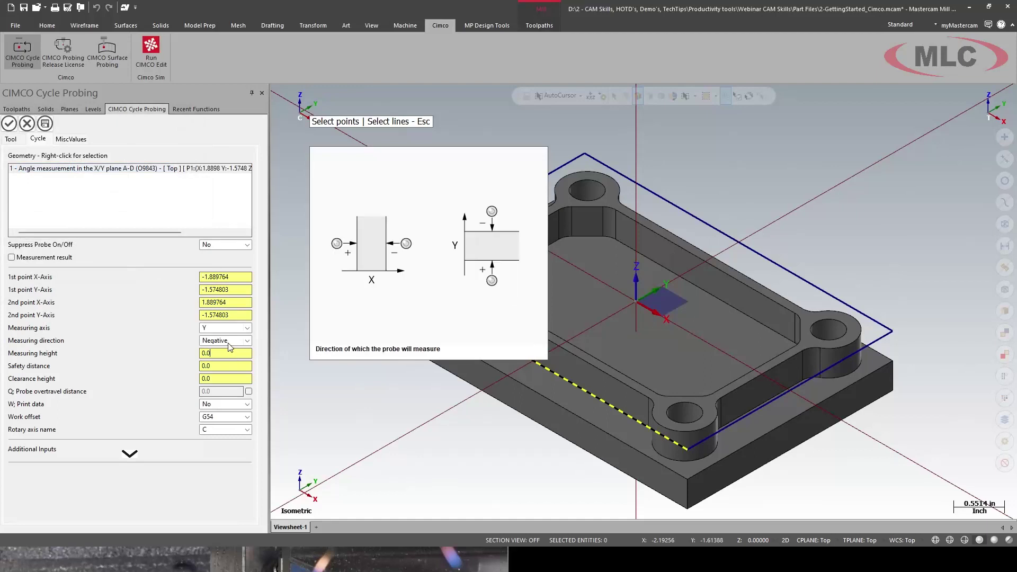
click(228, 340)
Set Positive measuring direction and -0.25 measuring height, then accept the alignment cycle
click(233, 353)
click(233, 353)
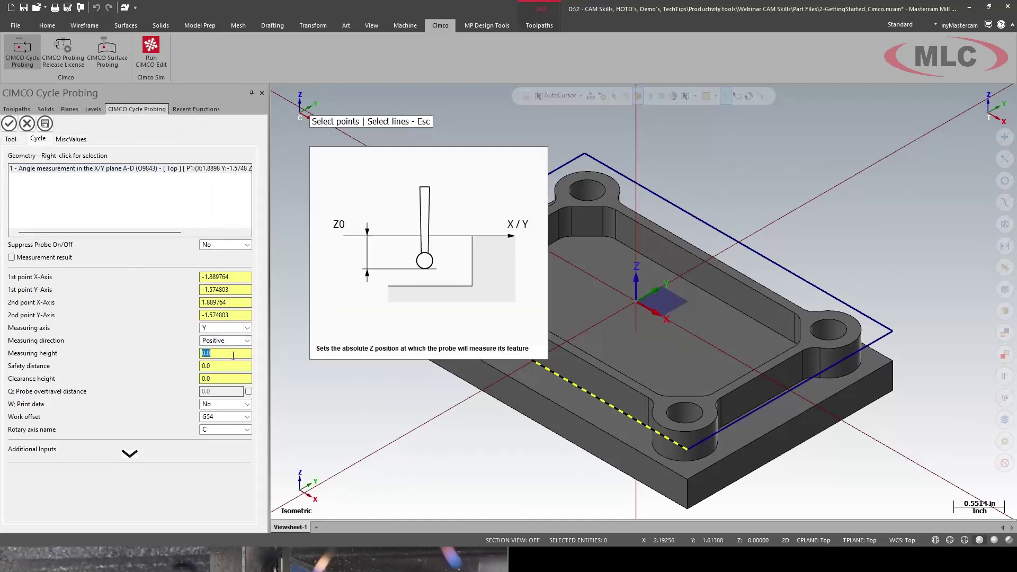
text(-1)
key(Tab)
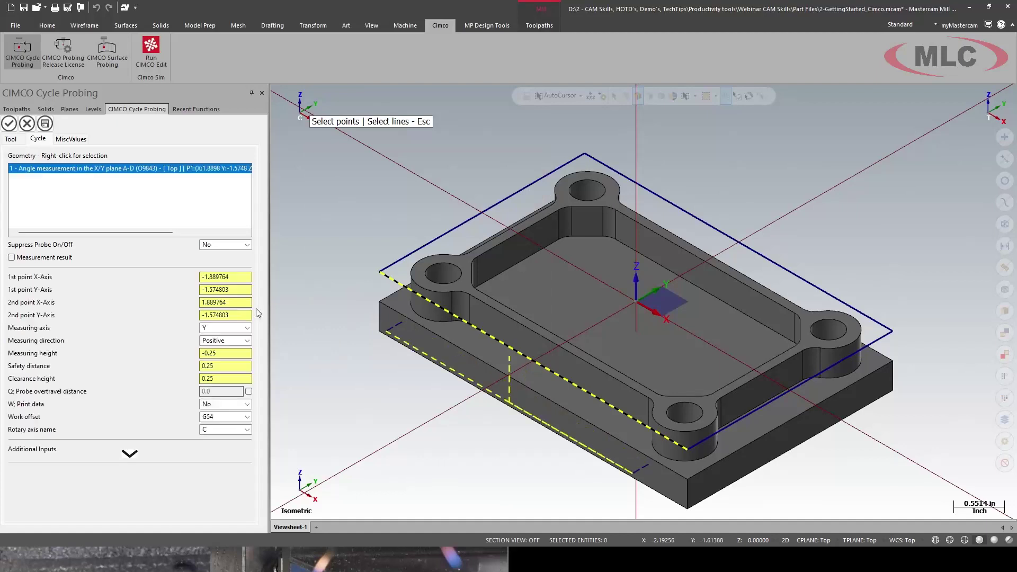
mouse_move(222, 434)
click(8, 124)
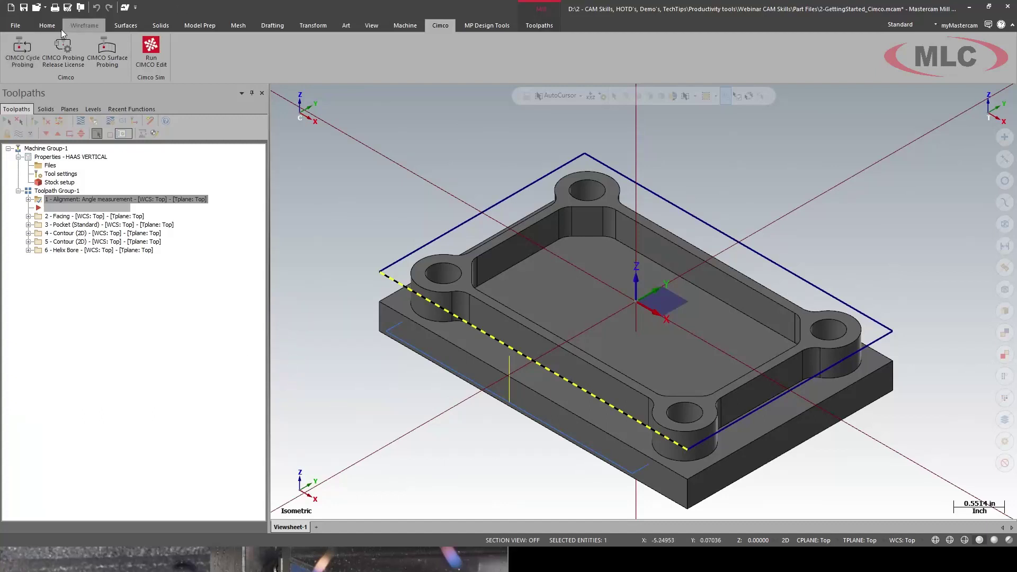
Add a Point One Axis datum cycle using tool 20, touching the part origin on the Top plane
click(24, 56)
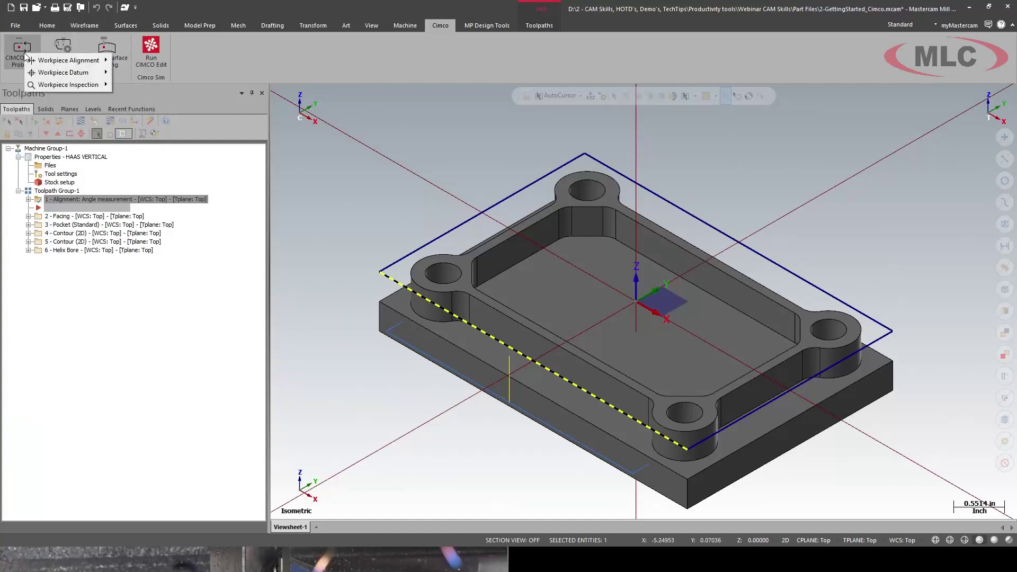
mouse_move(63, 72)
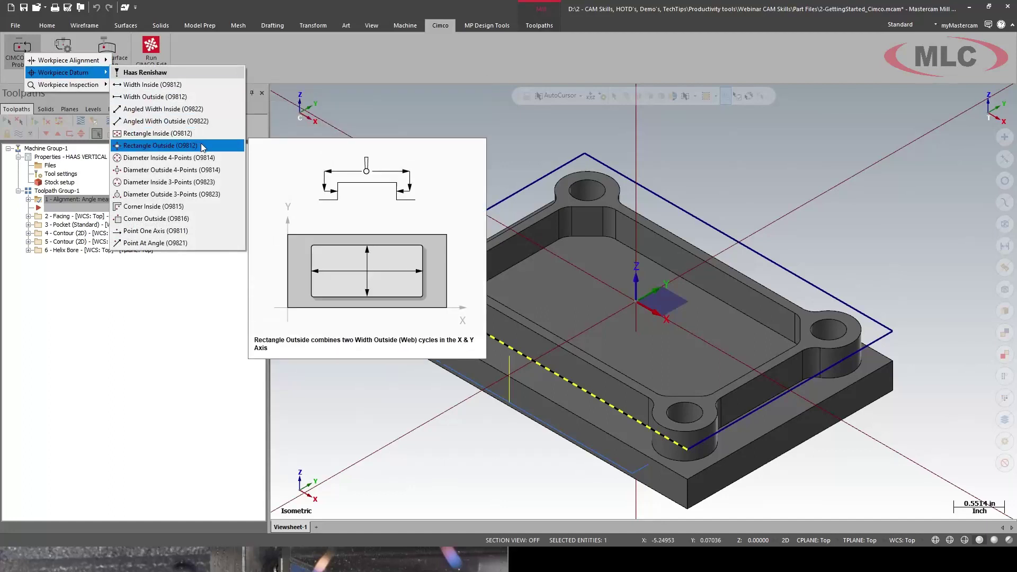
click(167, 232)
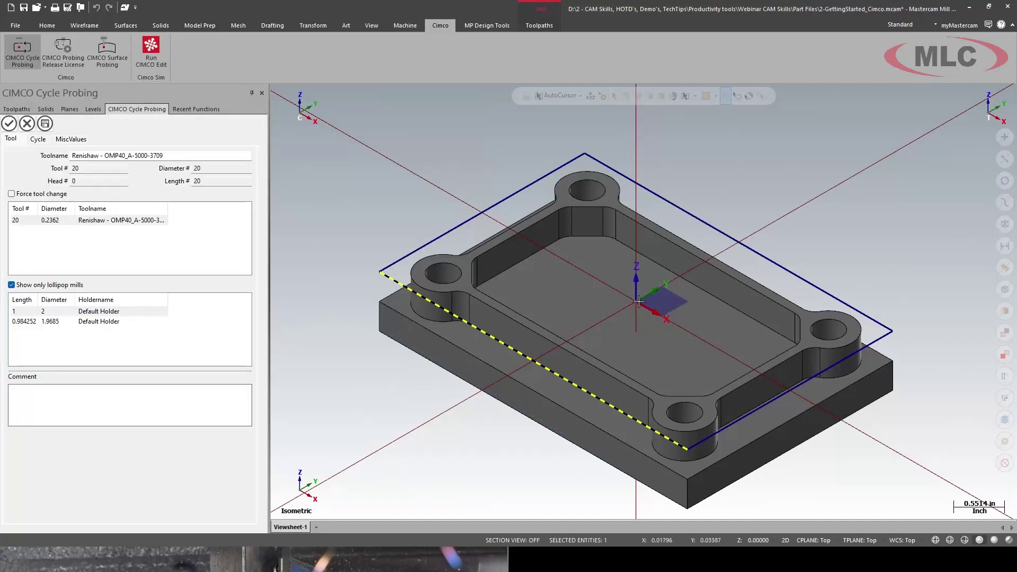
click(72, 222)
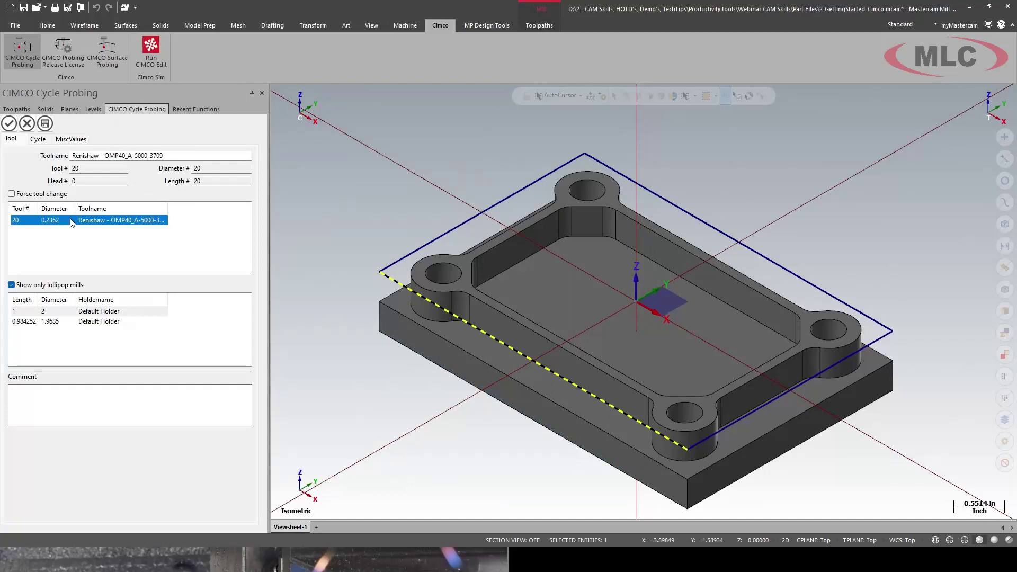
click(41, 140)
right_click(116, 172)
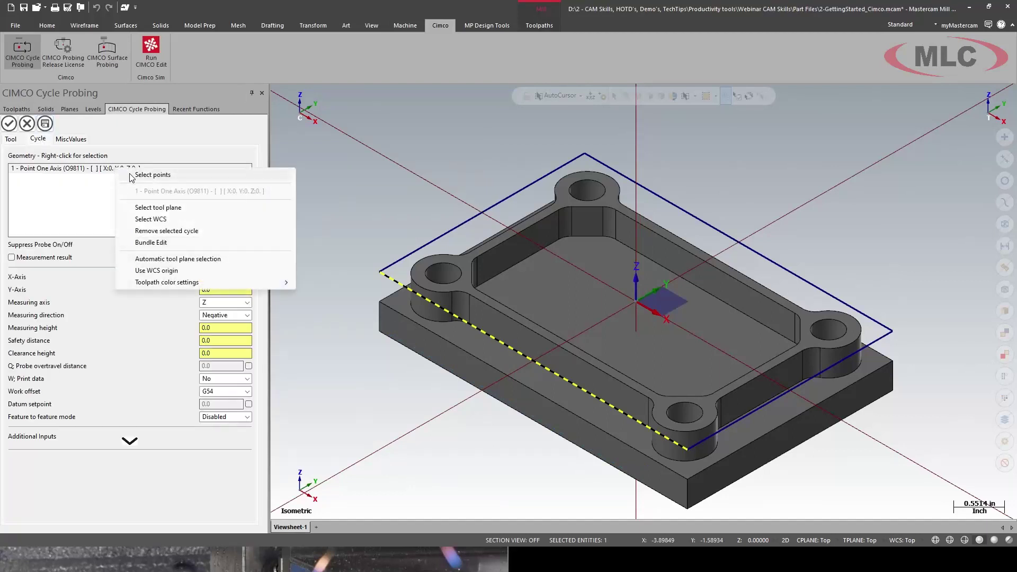
click(152, 174)
click(637, 301)
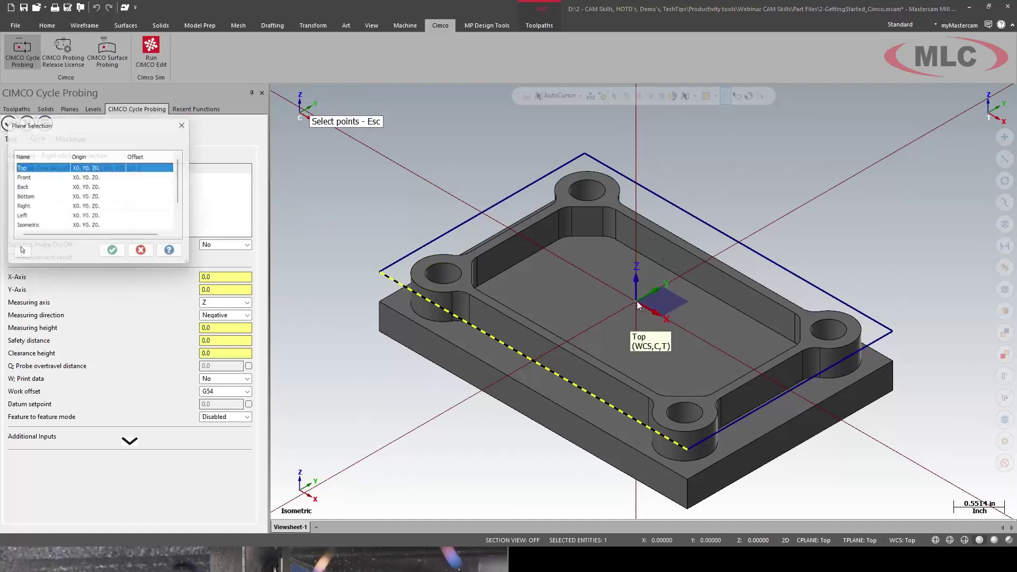
click(116, 254)
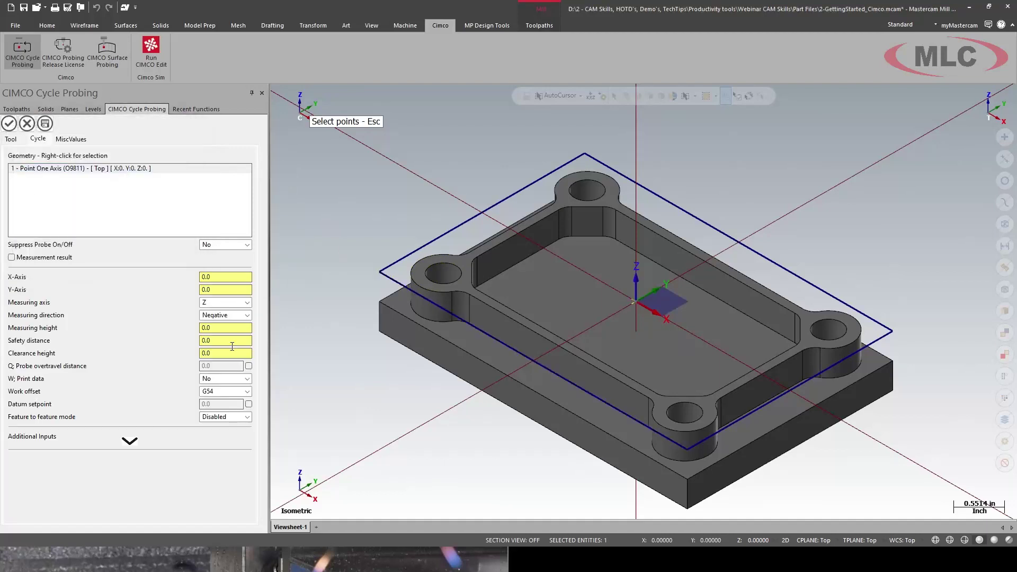
Set safety distance 0.25 and clearance height 0.5, then accept the Z touch cycle
double_click(226, 340)
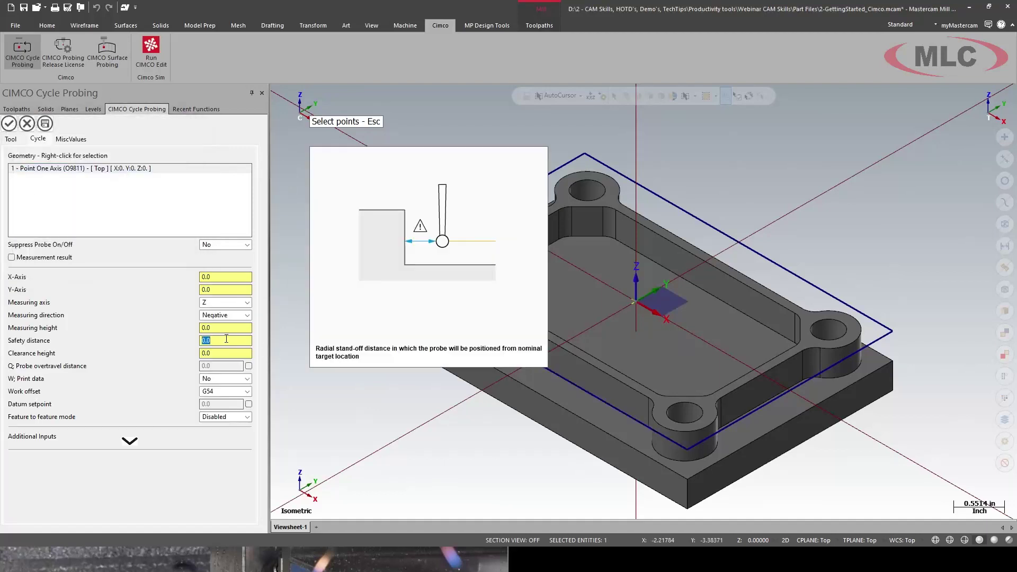
text(0.25)
key(Tab)
text(0.5)
key(Return)
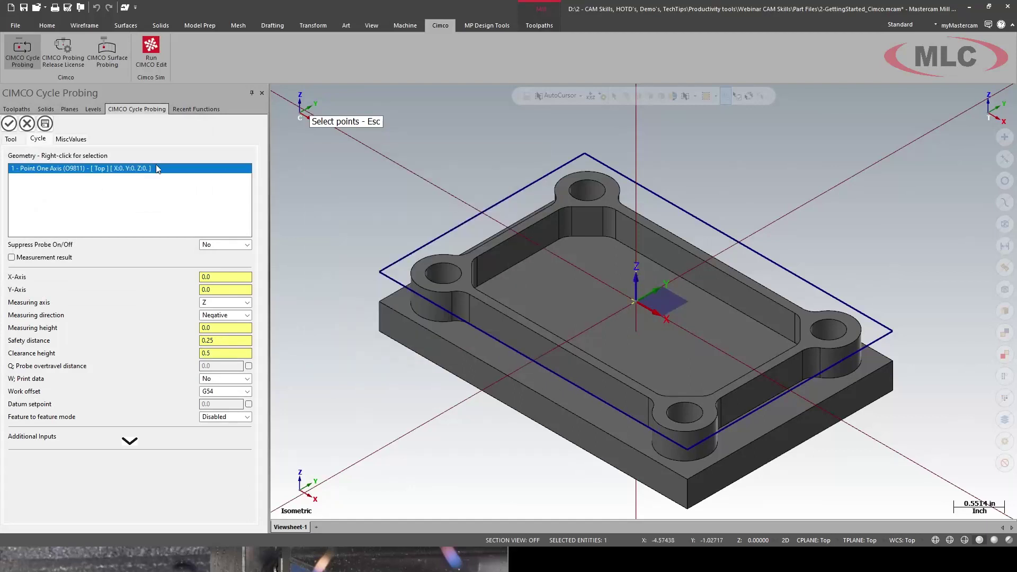
click(540, 149)
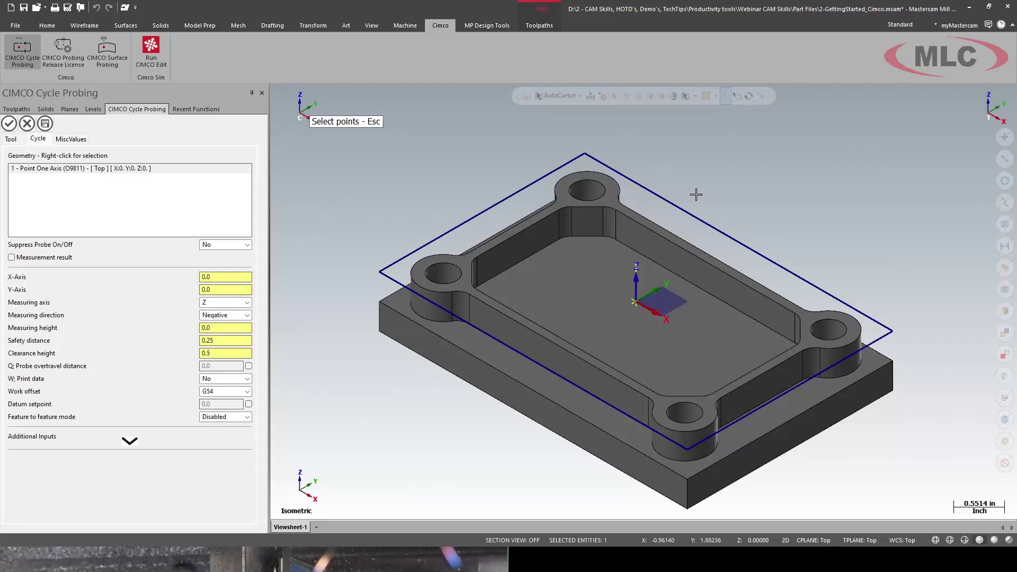
click(9, 124)
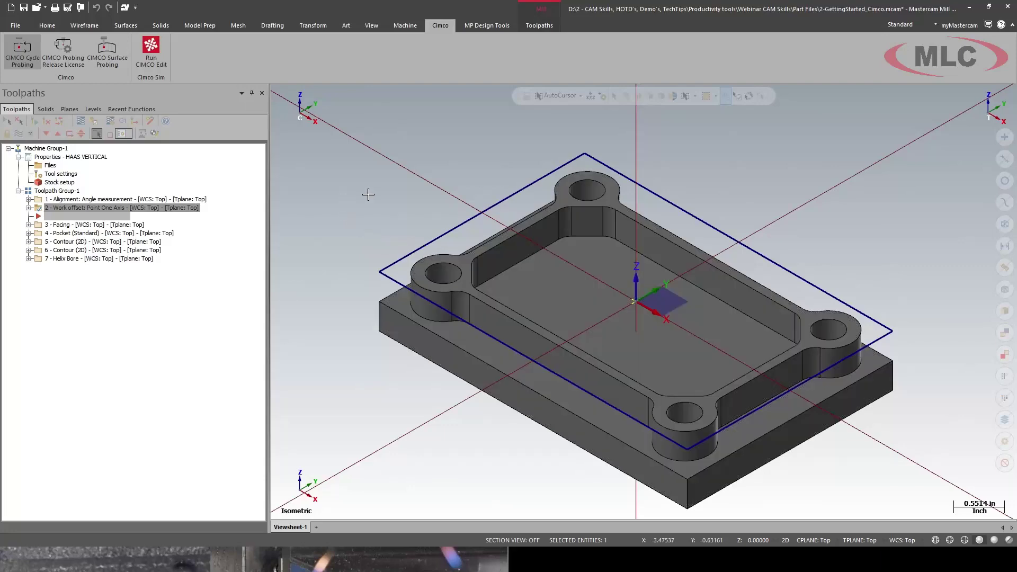
Check the stock setup: a 4.724 × 3.150 × 0.787 aluminum 2024 block
click(60, 183)
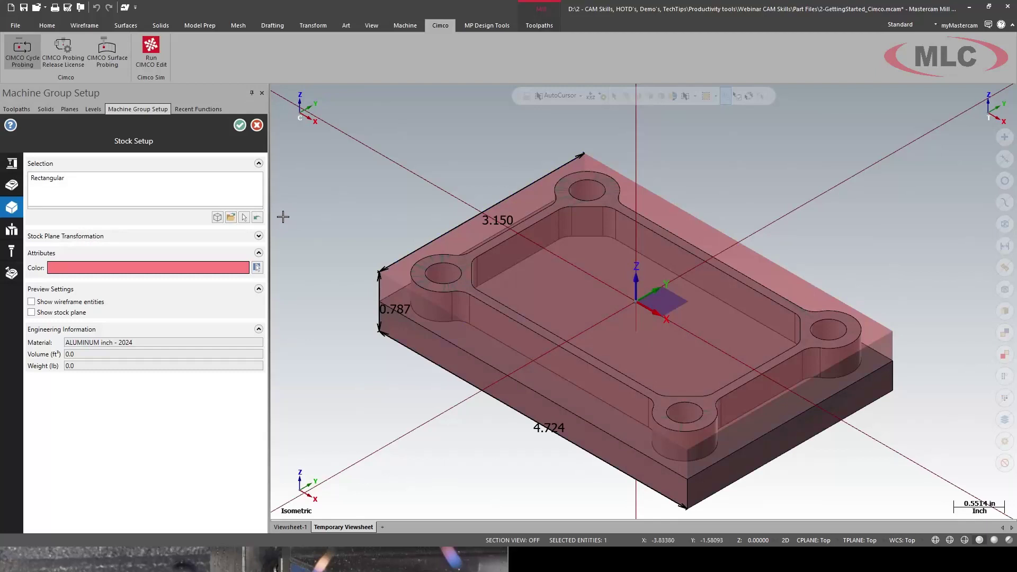
click(243, 128)
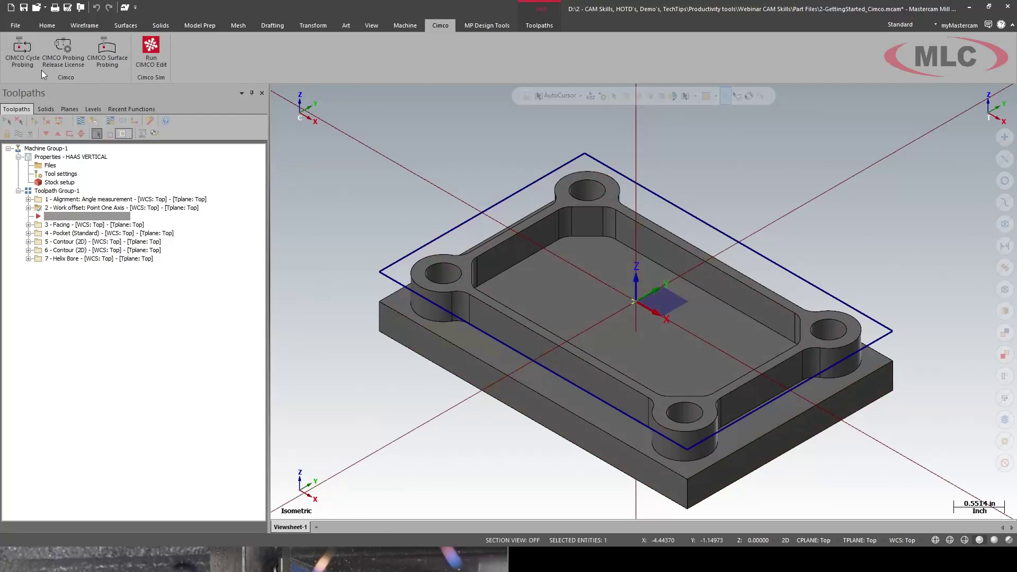
Add a CIMCO Rectangle Outside workpiece datum cycle using the Renishaw probe, tool 20
click(25, 58)
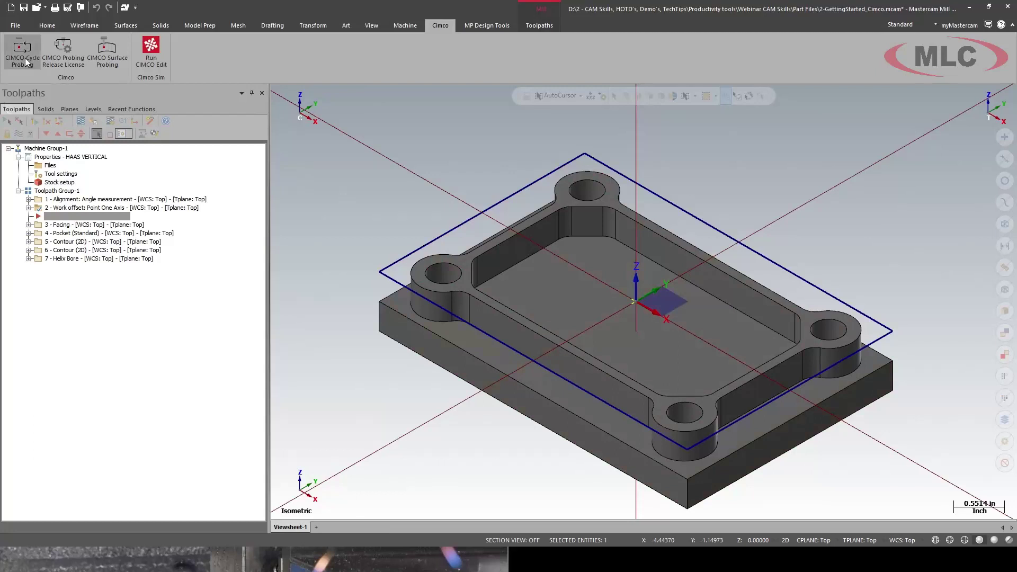
mouse_move(69, 77)
mouse_move(187, 142)
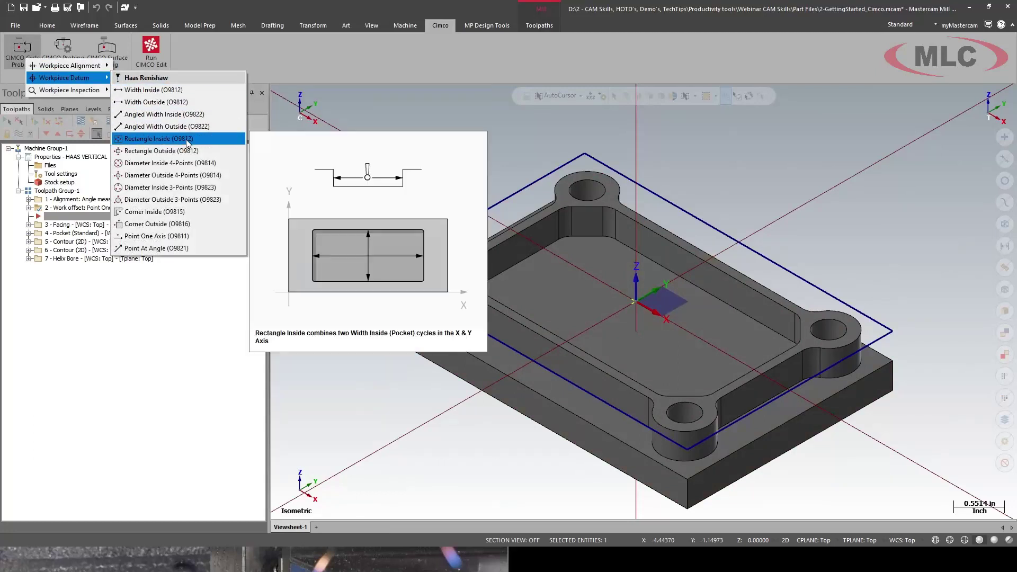
click(191, 154)
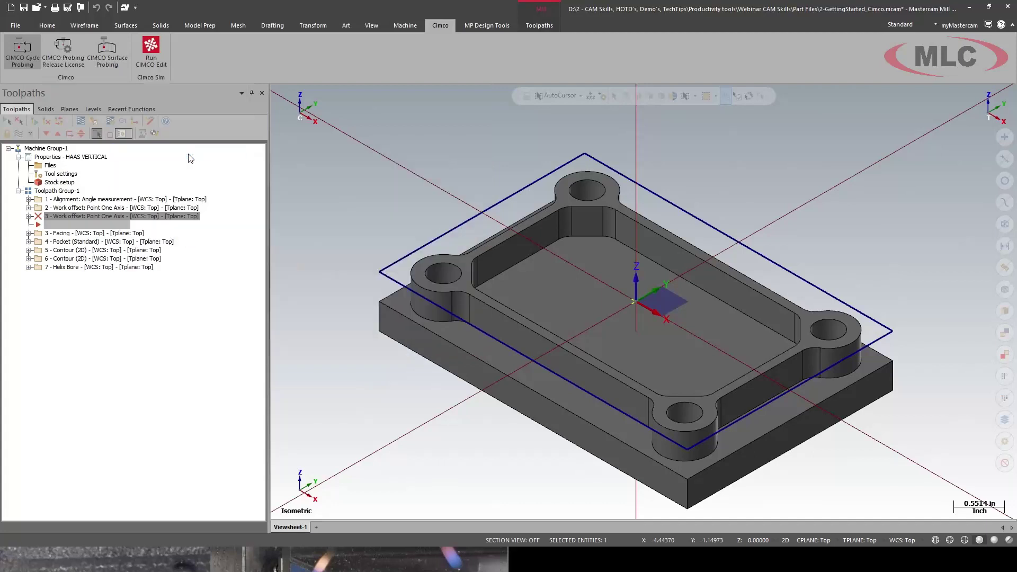
click(119, 221)
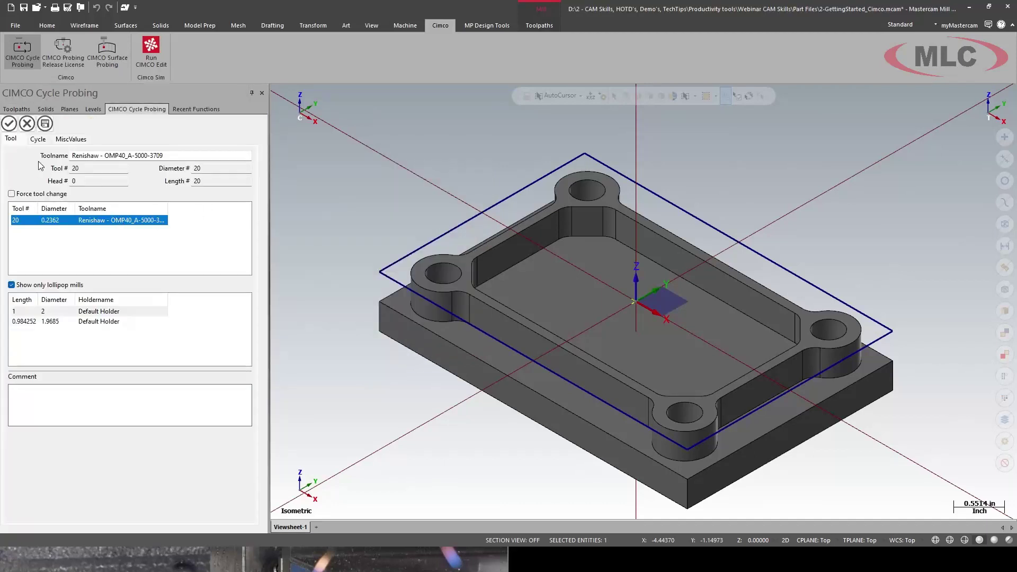
Size the rectangle from the stock (4.724409 × 3.149606) on the Top plane
click(38, 140)
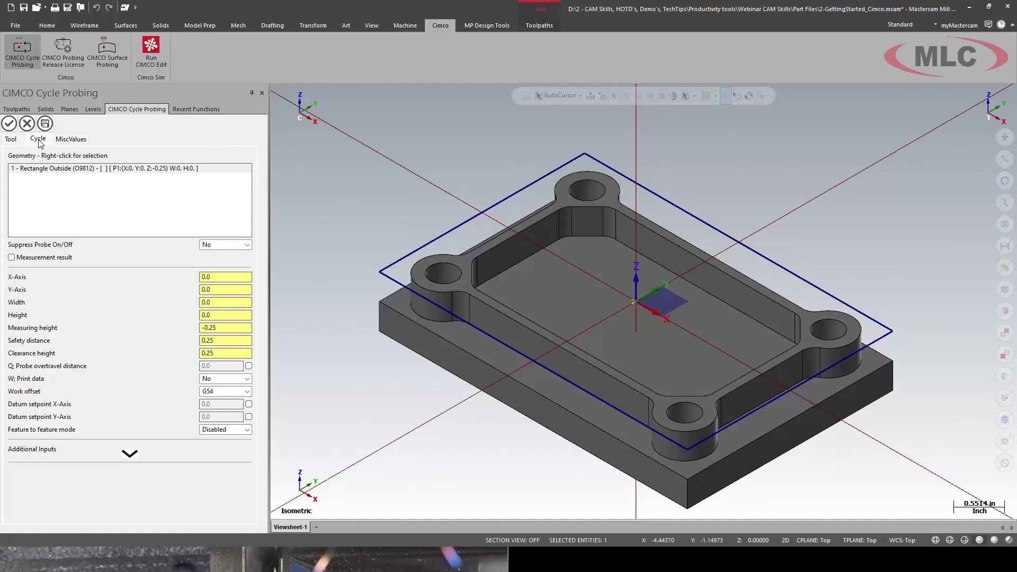
right_click(114, 173)
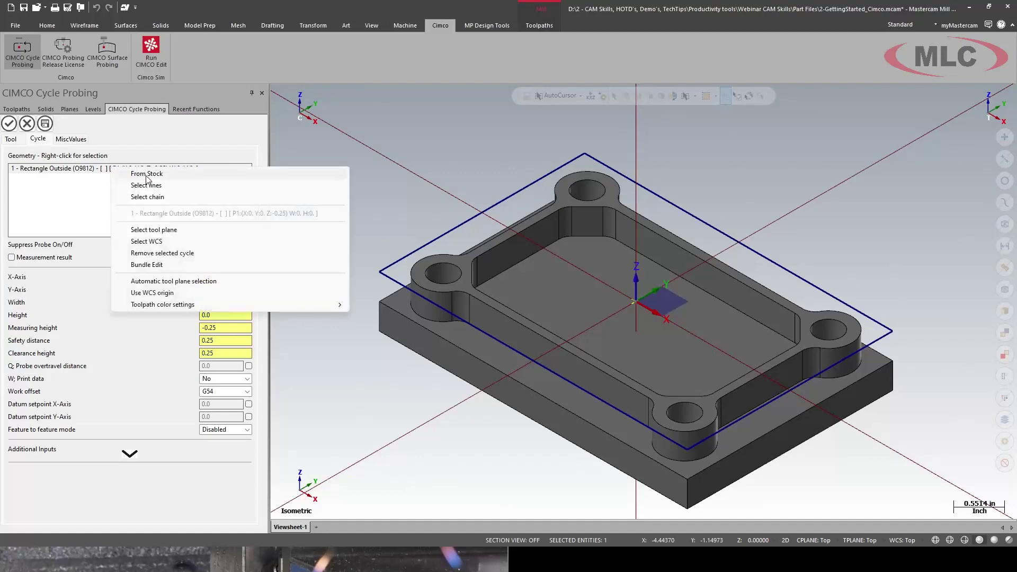
click(154, 230)
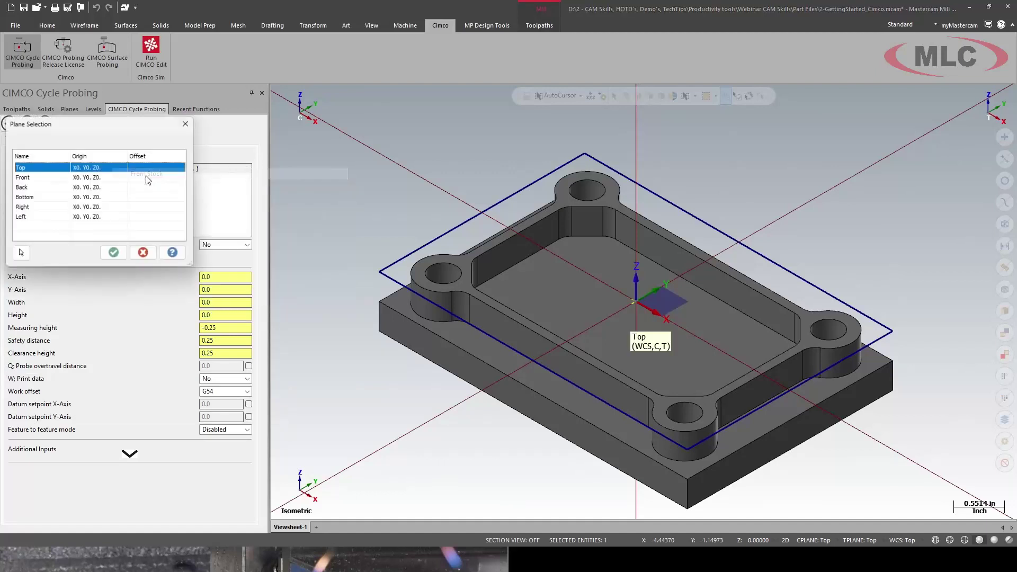
click(115, 254)
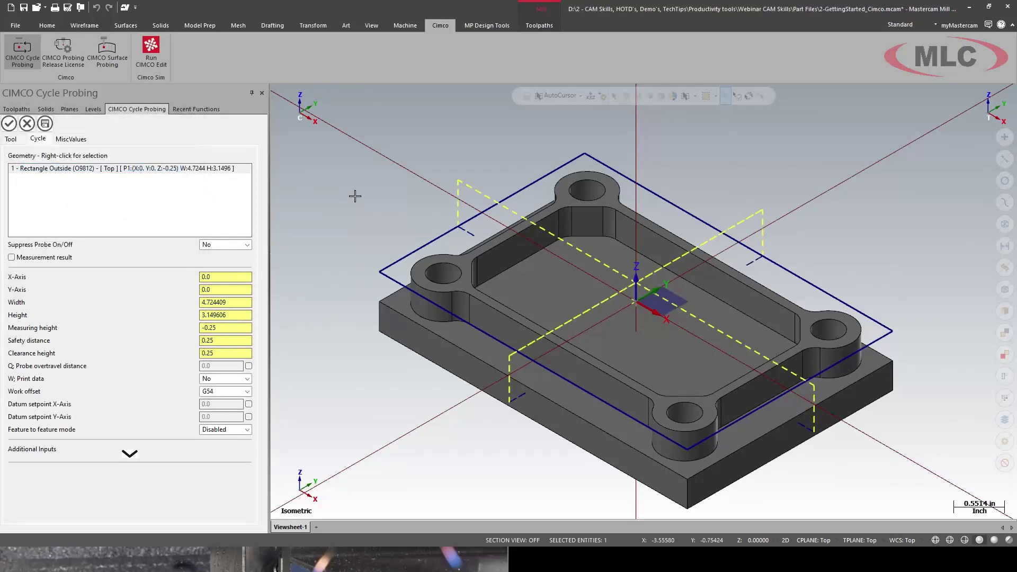
mouse_move(230, 323)
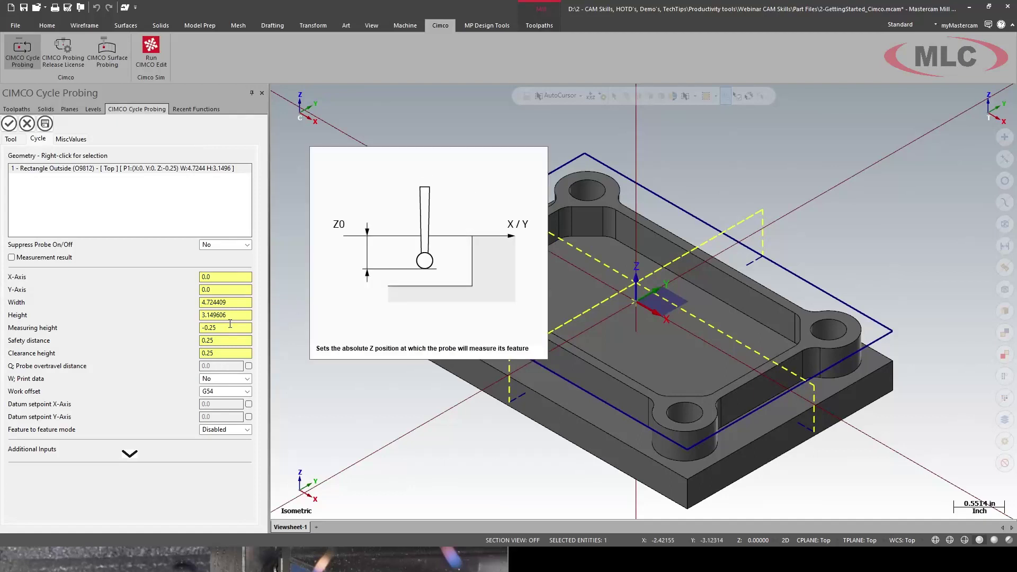